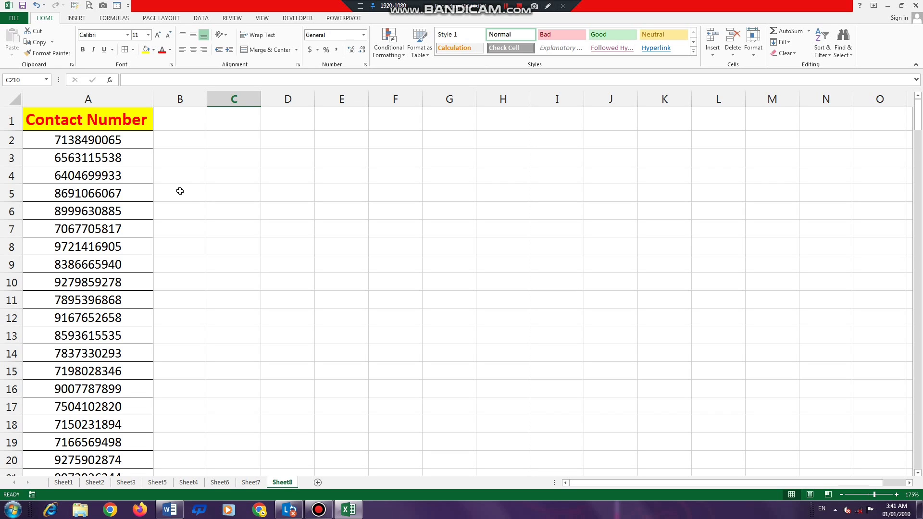
Step: Scroll through the Contact Number list, selecting the first and second numbers
click(125, 147)
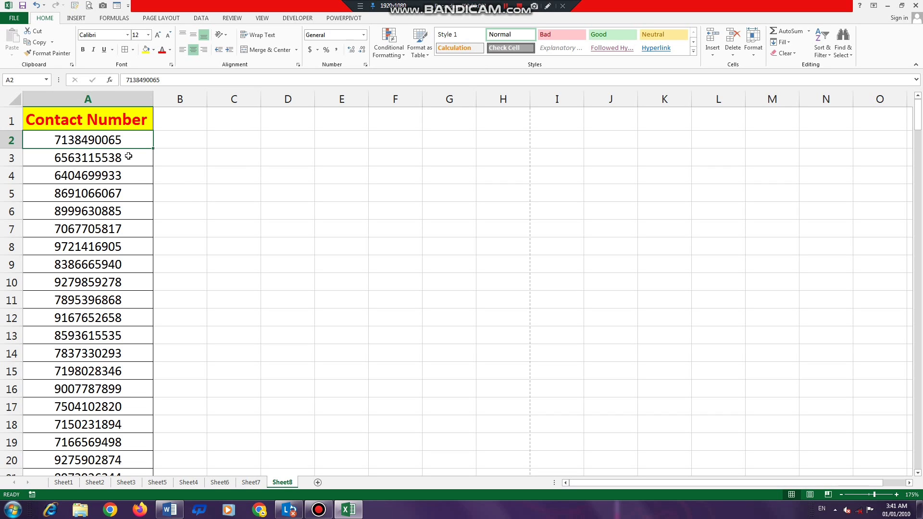
scroll(128, 173, down, 2)
scroll(109, 306, down, 2)
scroll(110, 305, down, 7)
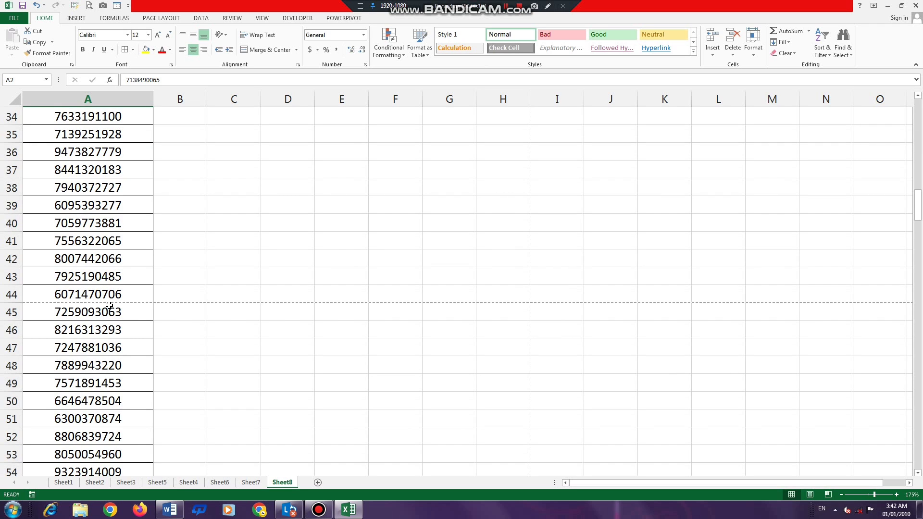
scroll(110, 306, down, 20)
scroll(113, 308, down, 10)
scroll(114, 308, down, 20)
scroll(113, 308, down, 3)
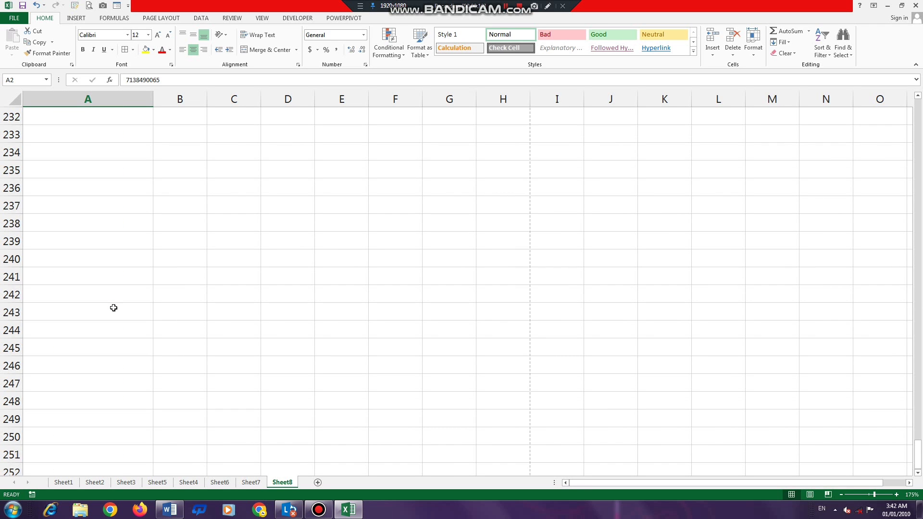
scroll(113, 308, up, 3)
scroll(113, 308, up, 5)
scroll(113, 308, up, 1)
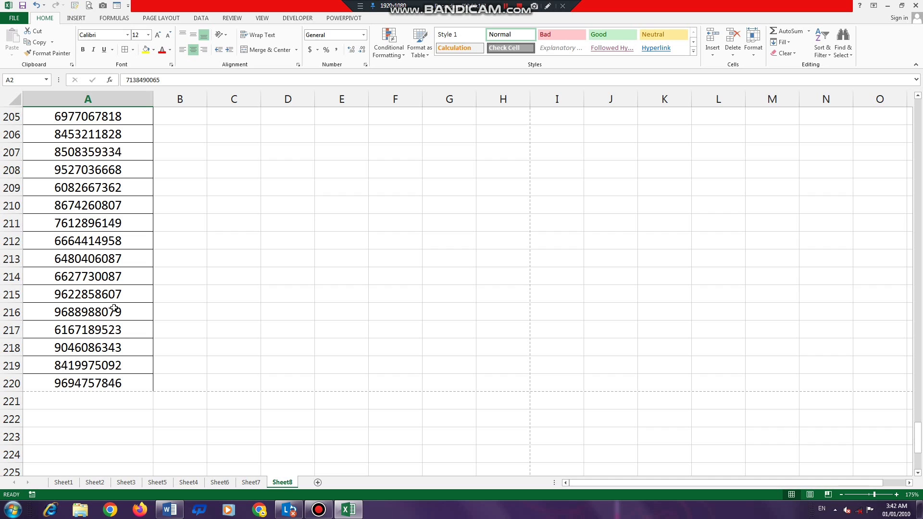
scroll(113, 308, up, 17)
scroll(114, 308, up, 20)
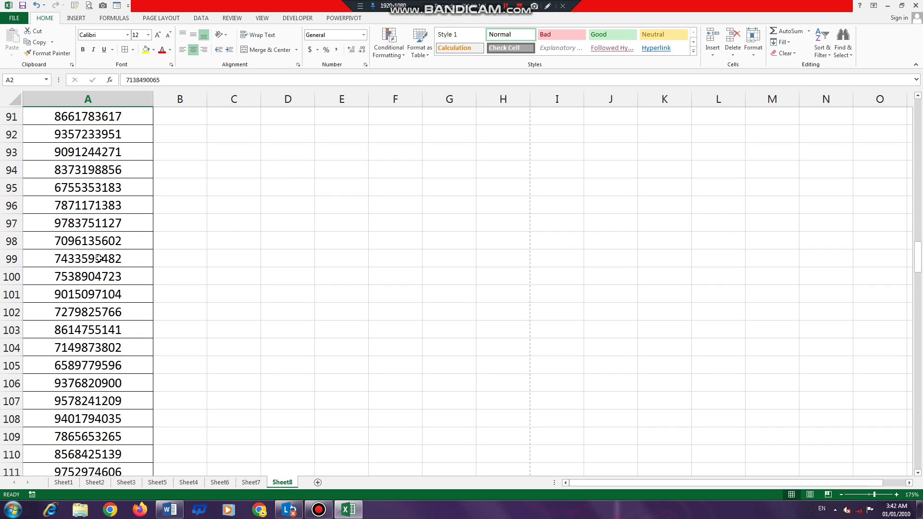
scroll(99, 259, up, 20)
click(178, 176)
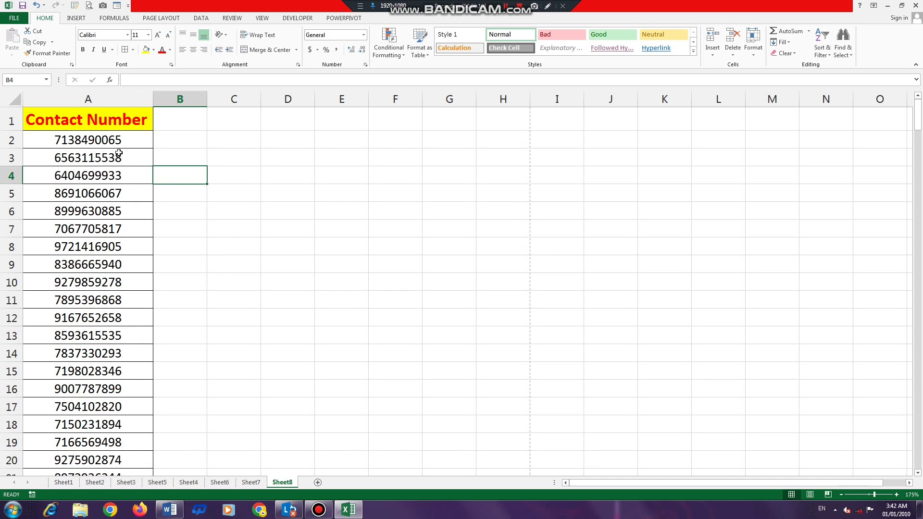
click(120, 155)
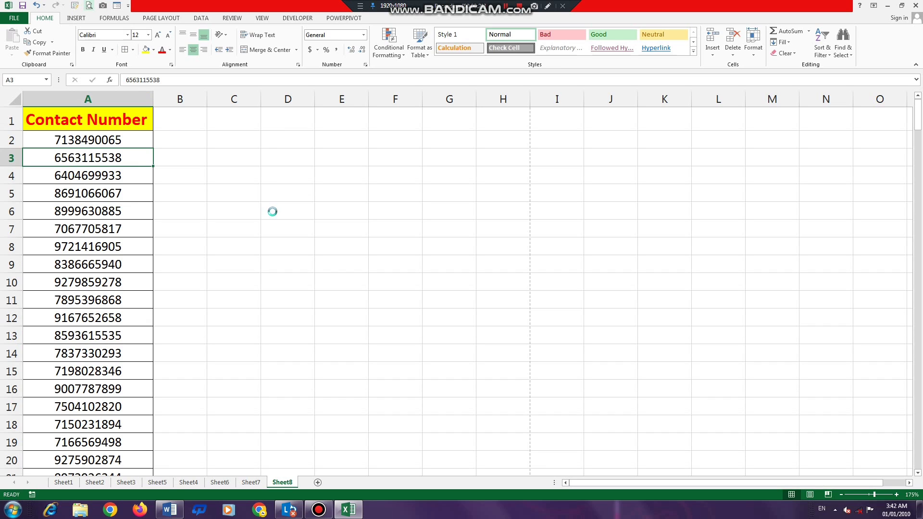
Step: Preview the list's five-page printout, then return to the worksheet
key(ctrl+p)
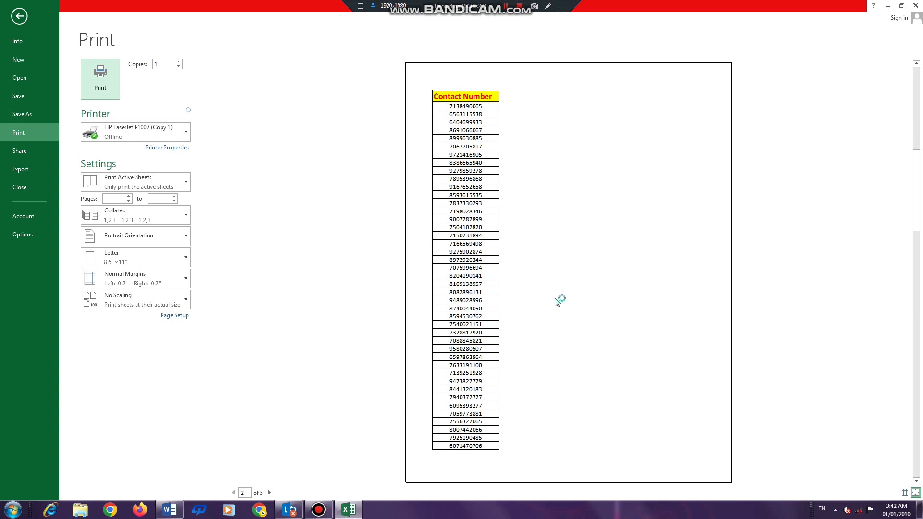
scroll(554, 299, down, 2)
scroll(552, 304, down, 1)
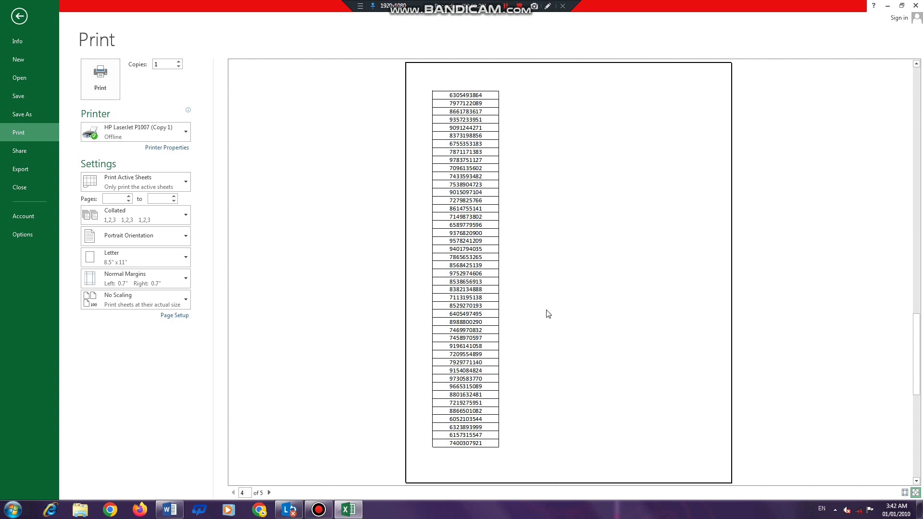
scroll(547, 310, down, 1)
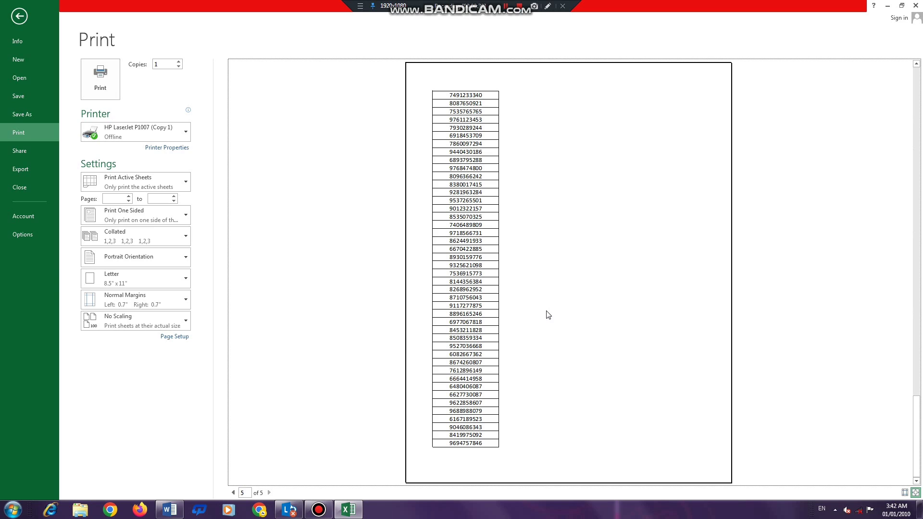
click(23, 17)
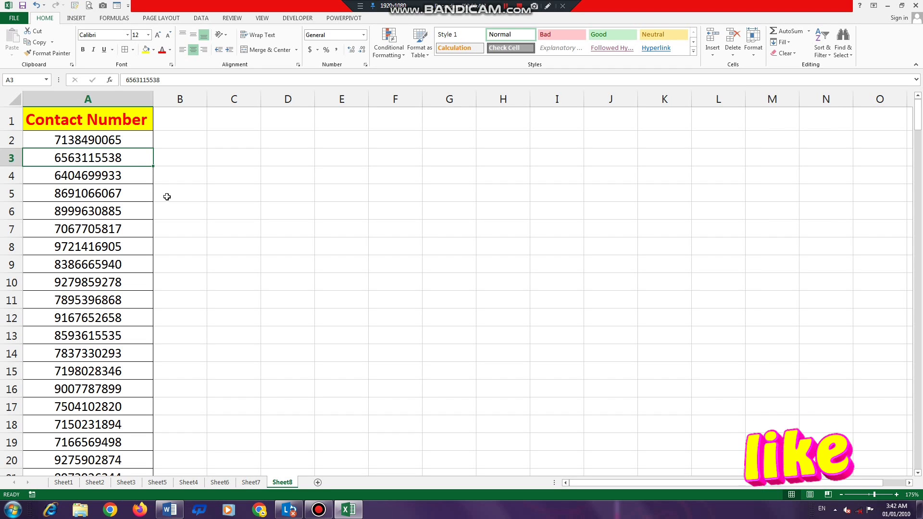
Step: Copy the whole Contact Number list A1:A220 with Ctrl+Shift+Down and Ctrl+C
click(109, 120)
key(ctrl+shift+Down)
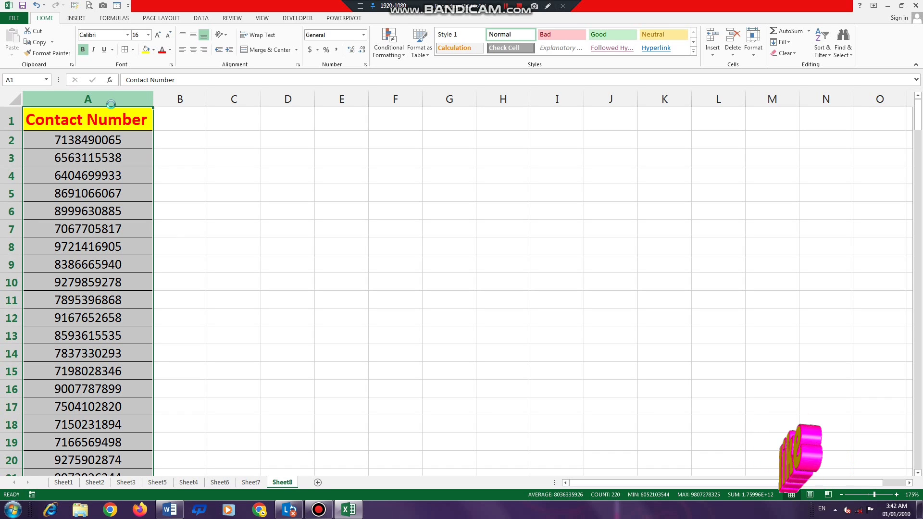
key(ctrl+c)
Step: In the blank Word document, view the Page Layout margin presets without changing them, then show the Columns list
click(169, 509)
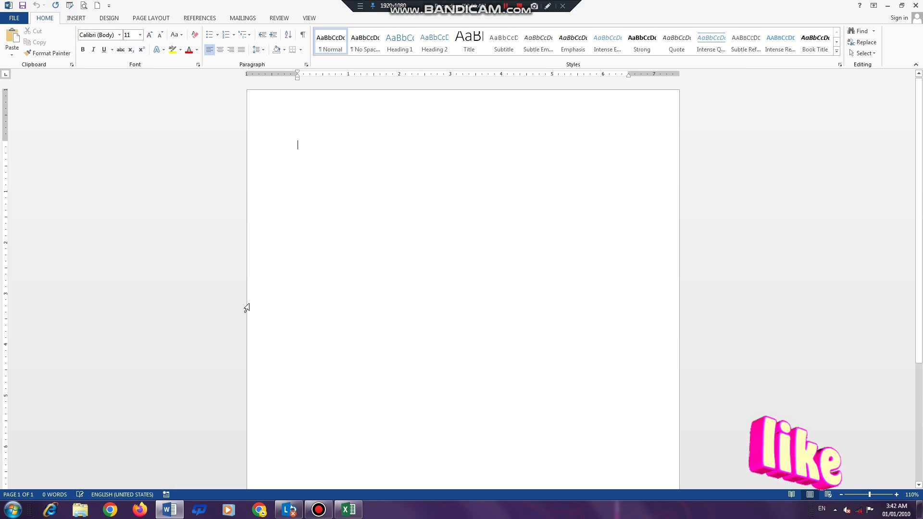
click(159, 19)
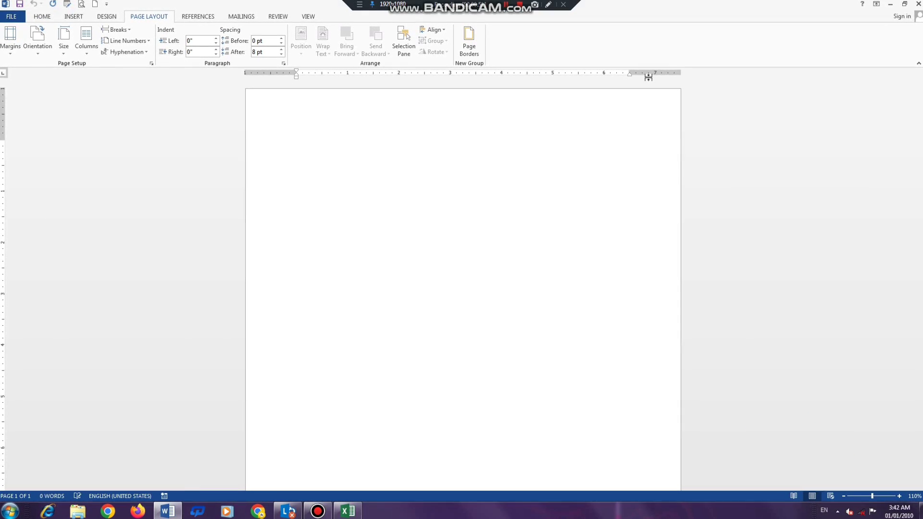
click(10, 38)
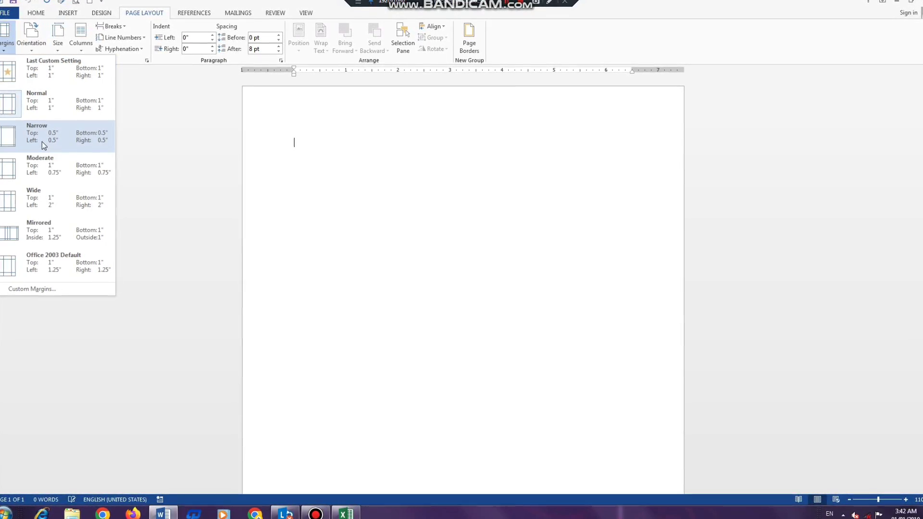
key(Escape)
click(80, 42)
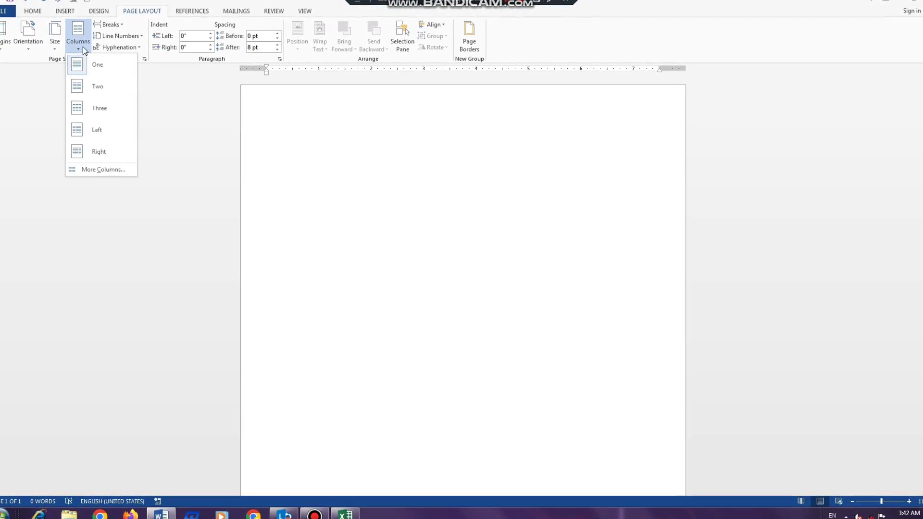
Step: Set the document to 5 equal columns with 0.4" spacing in More Columns
click(114, 174)
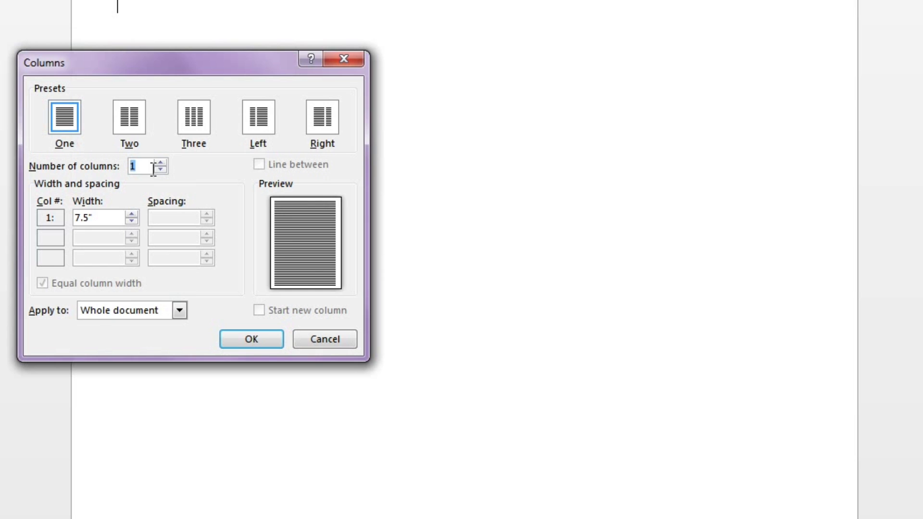
text(5)
key(Tab)
click(120, 219)
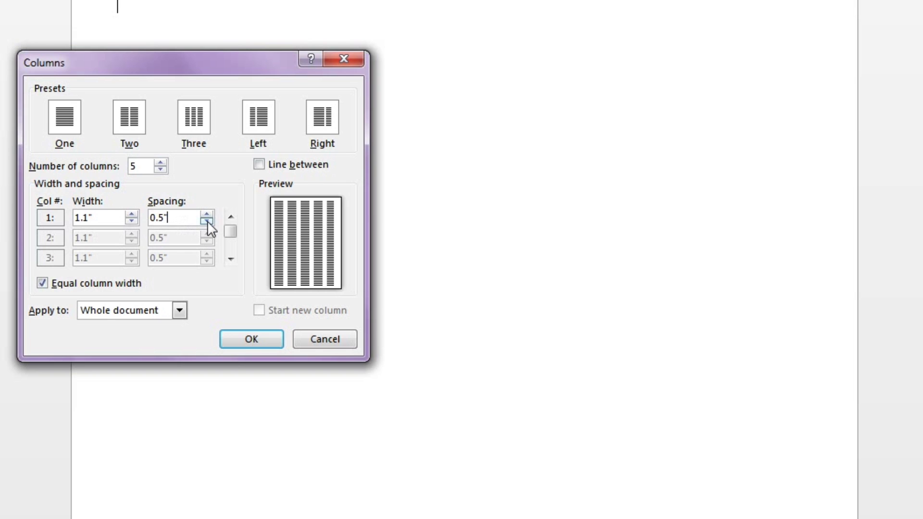
click(207, 220)
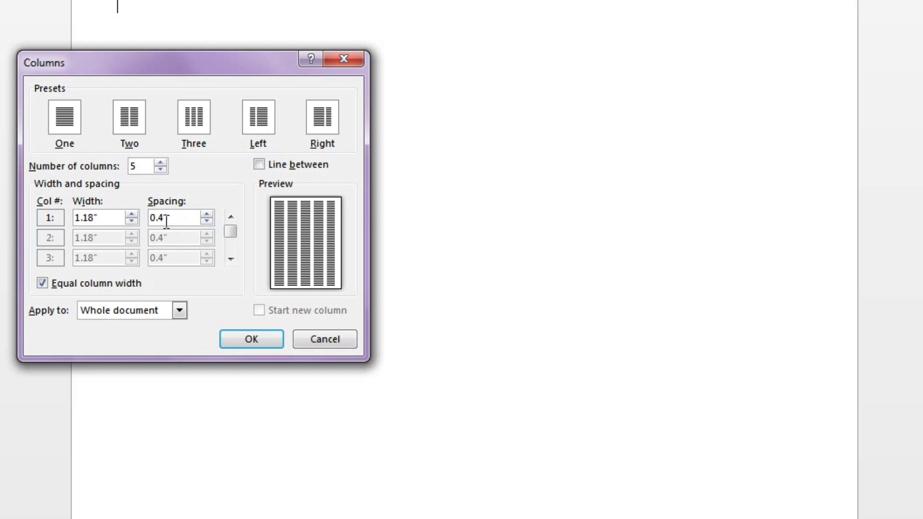
click(102, 219)
click(267, 347)
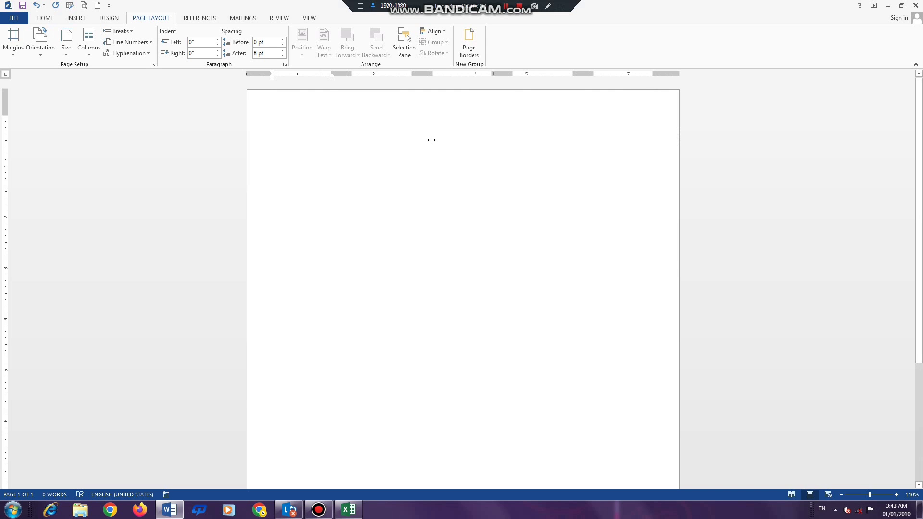
Step: Paste the copied contact numbers into the five-column document
key(ctrl+v)
scroll(490, 210, up, 2)
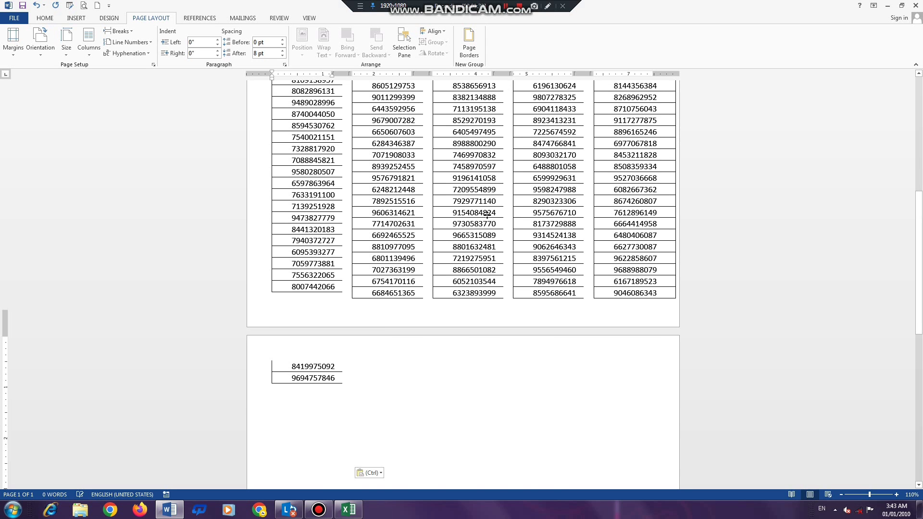
scroll(485, 211, up, 5)
scroll(481, 213, up, 4)
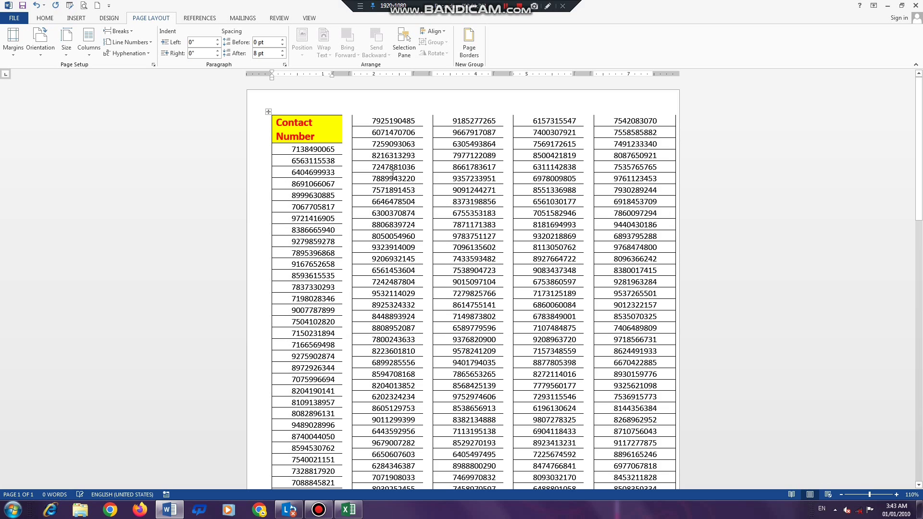
Step: Apply All Borders from Home > Paragraph to the pasted contact number table
click(267, 111)
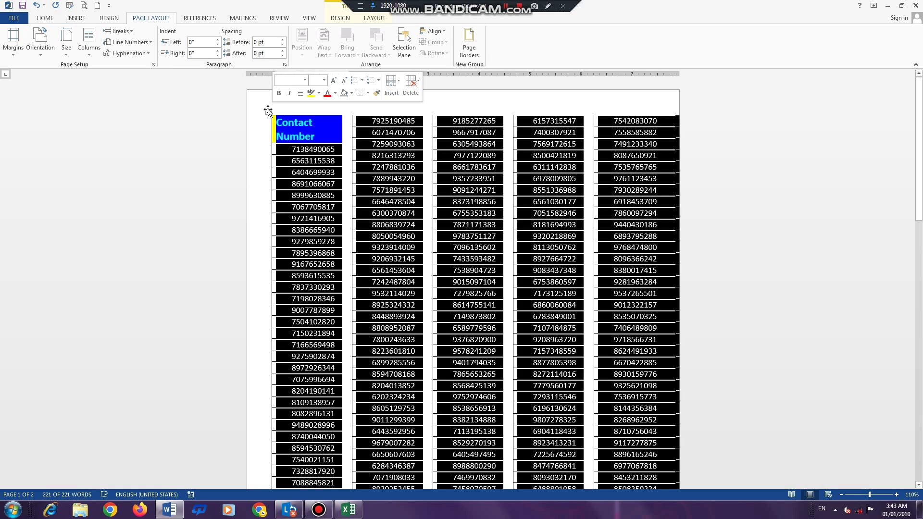
click(368, 93)
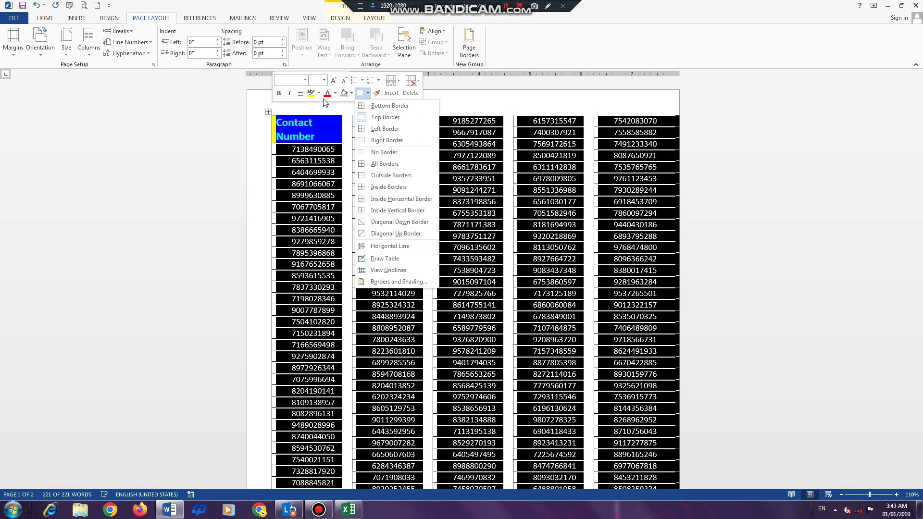
click(268, 114)
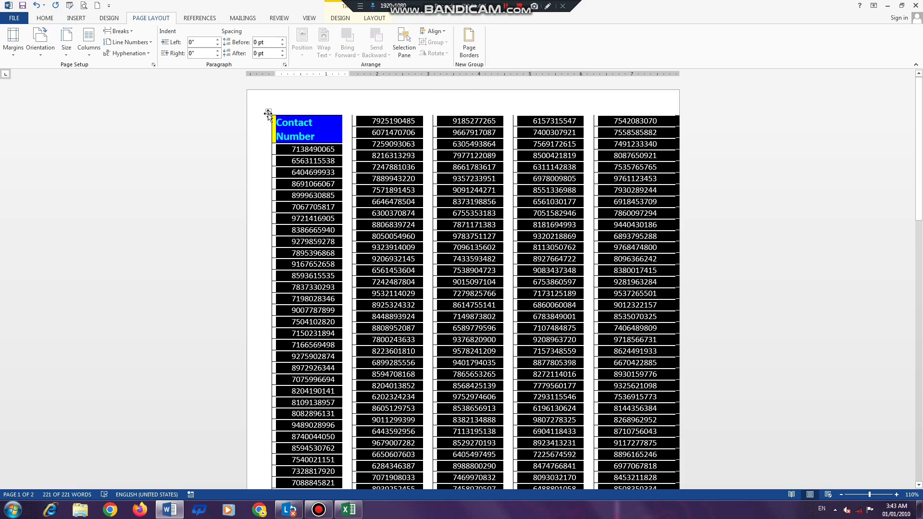
click(44, 19)
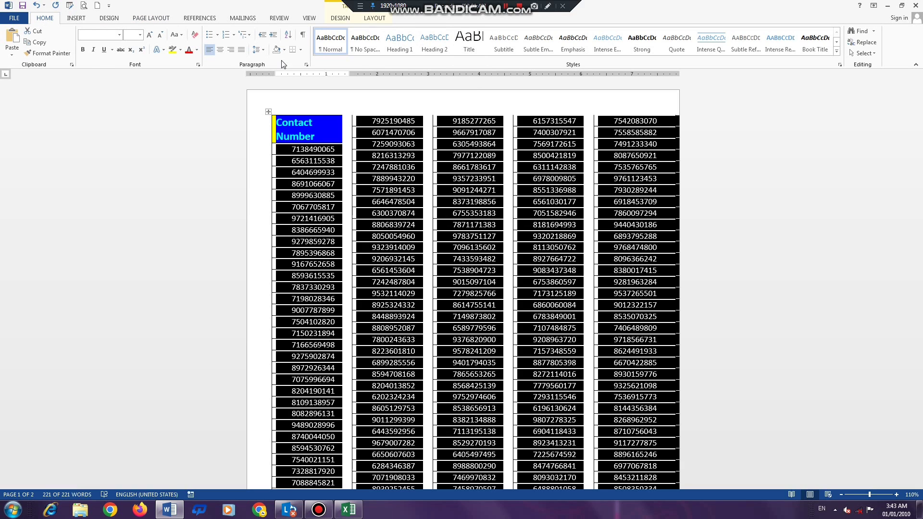
click(301, 49)
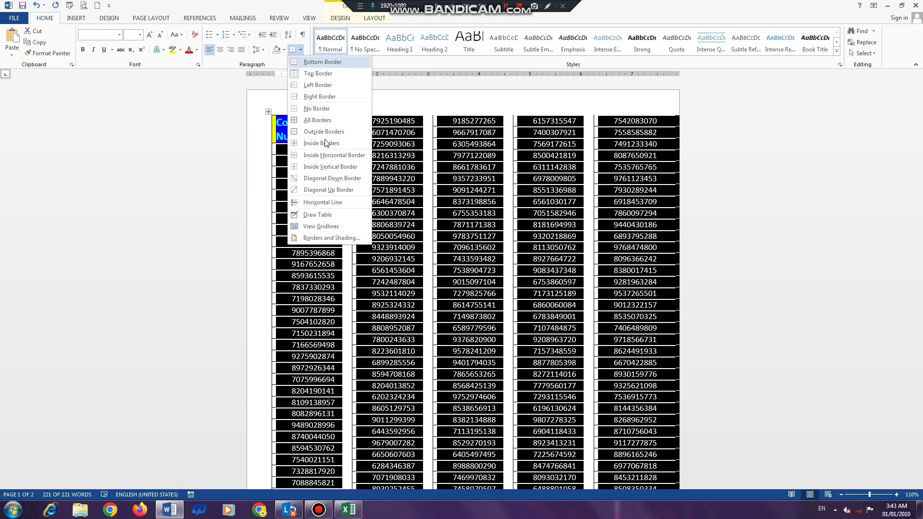
click(303, 51)
click(301, 50)
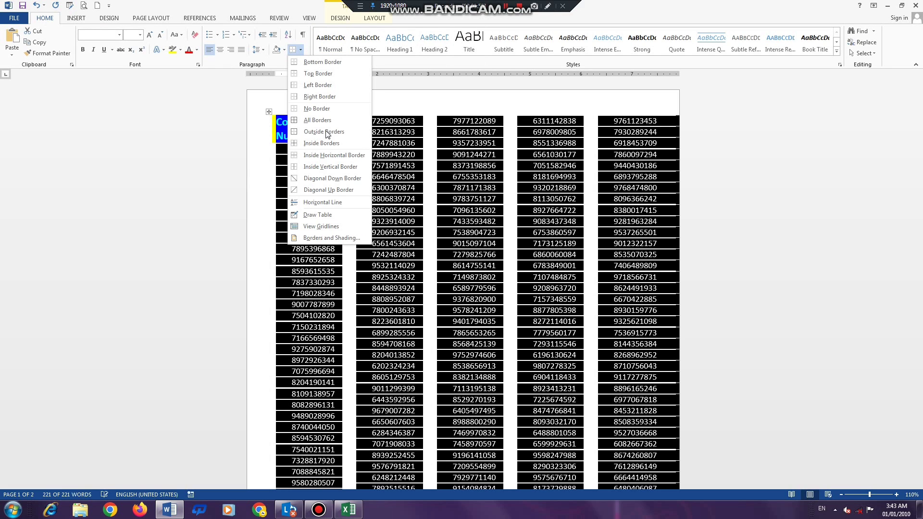
click(317, 122)
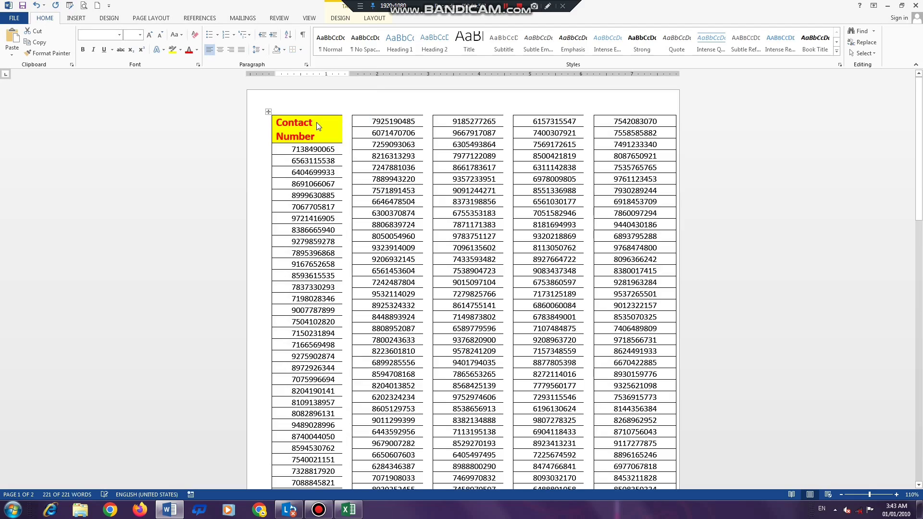
click(435, 207)
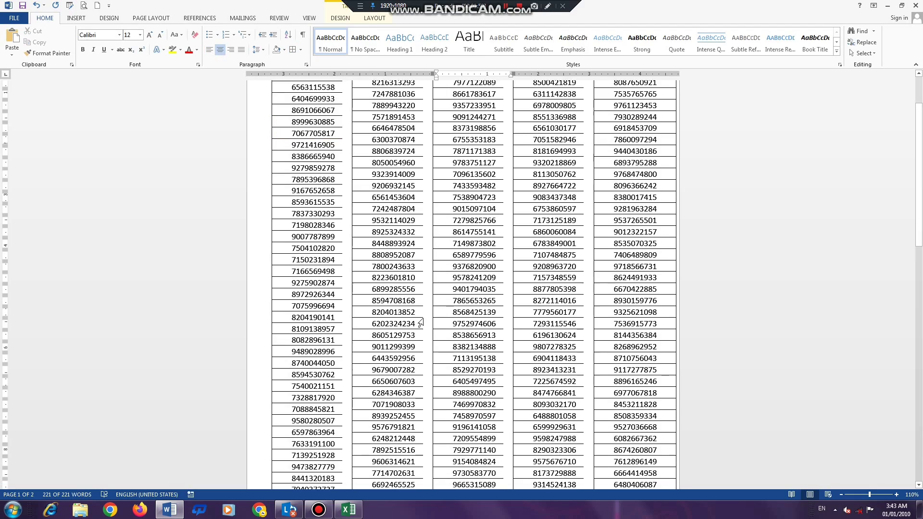
scroll(425, 335, down, 5)
scroll(425, 335, down, 5)
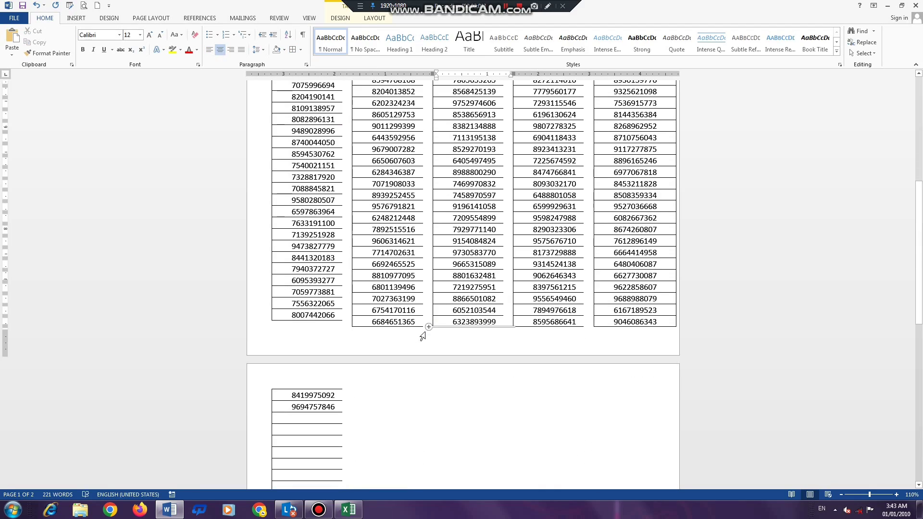
scroll(366, 368, up, 4)
scroll(366, 368, up, 3)
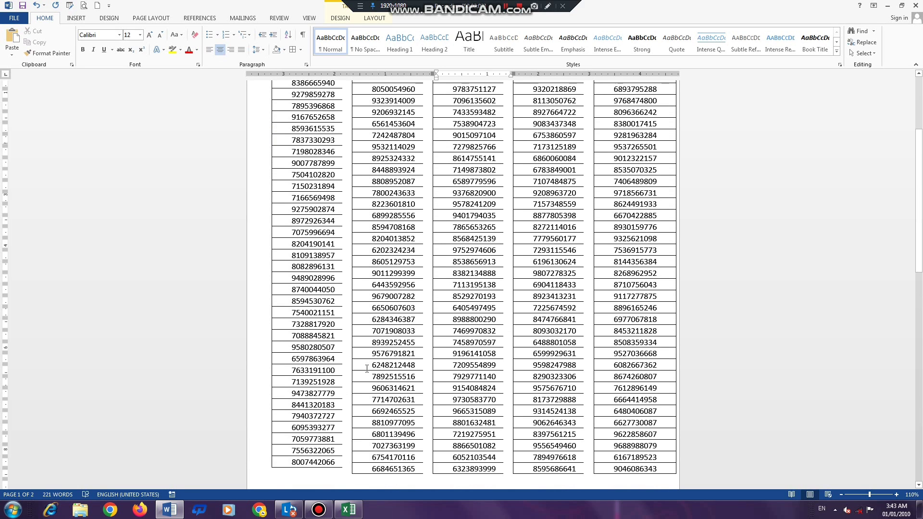
scroll(366, 368, up, 3)
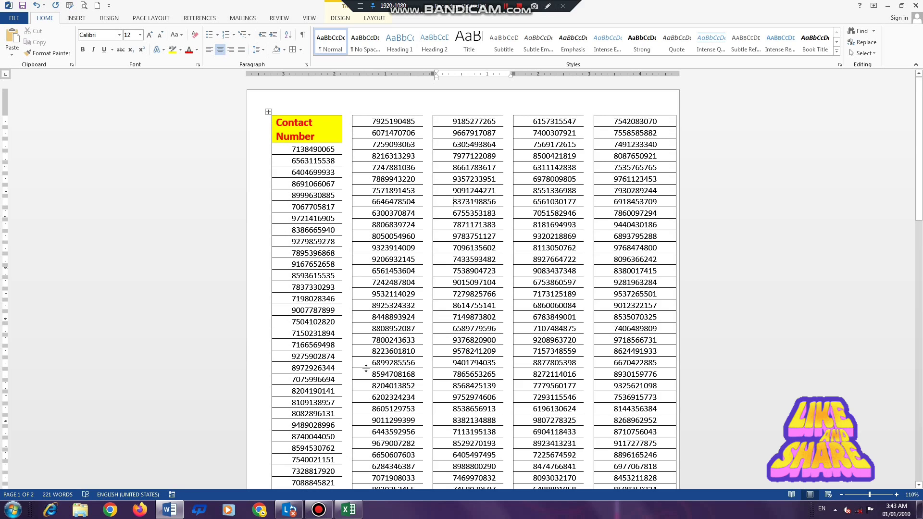
Step: Open the Sheet7 Salary Sheet in Excel and preview its three-page portrait printout
click(348, 509)
click(251, 483)
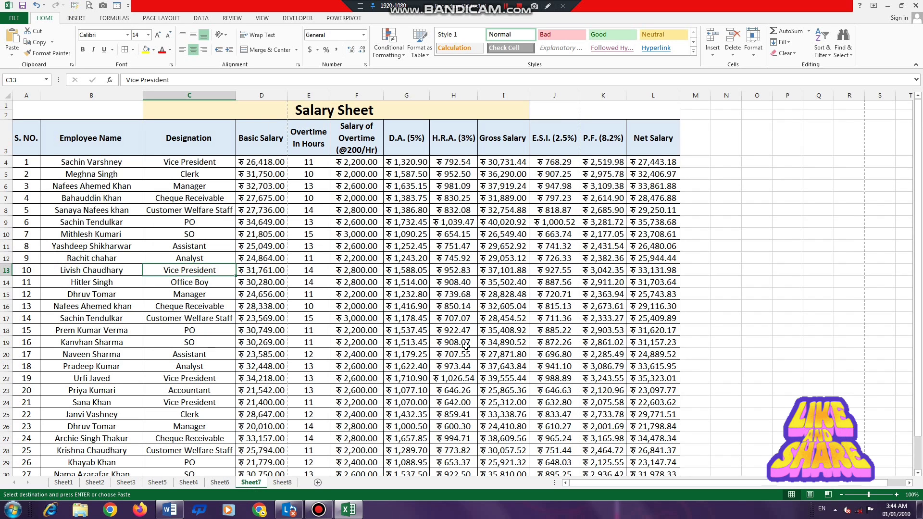
scroll(337, 274, down, 2)
scroll(329, 233, up, 2)
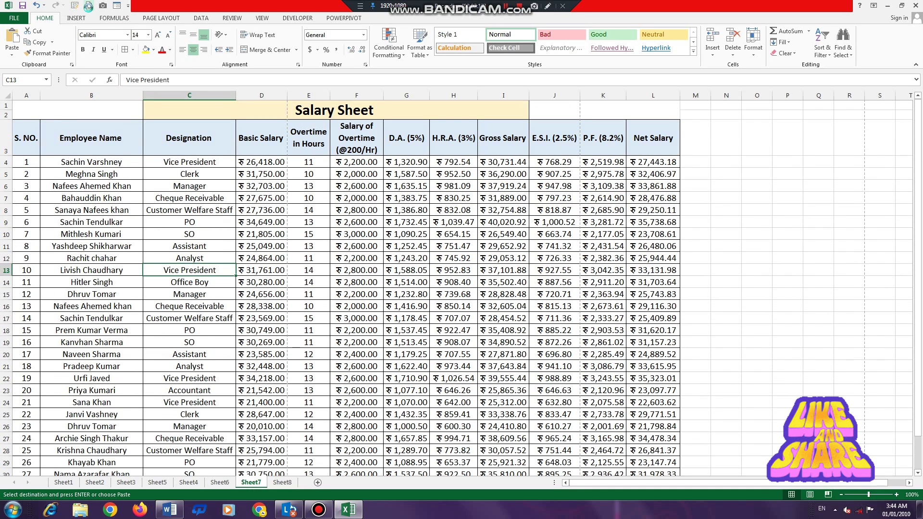
key(Escape)
key(ctrl+p)
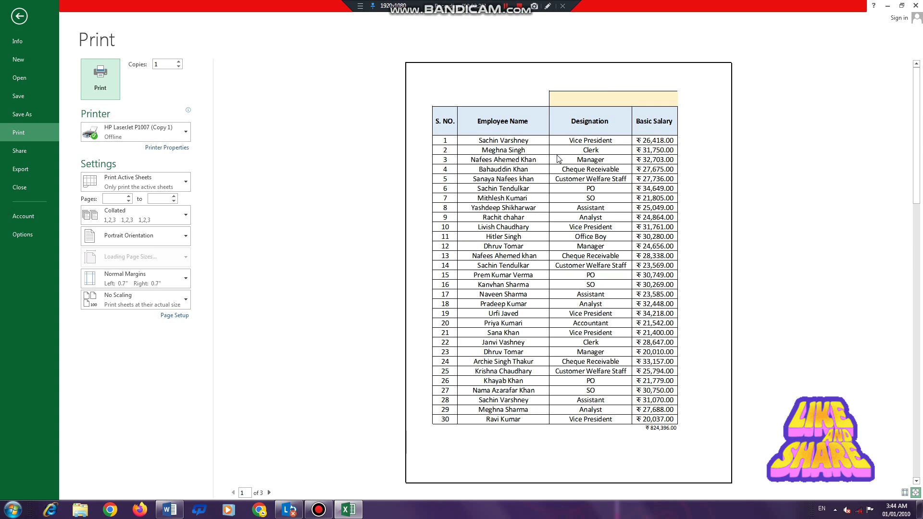
click(19, 17)
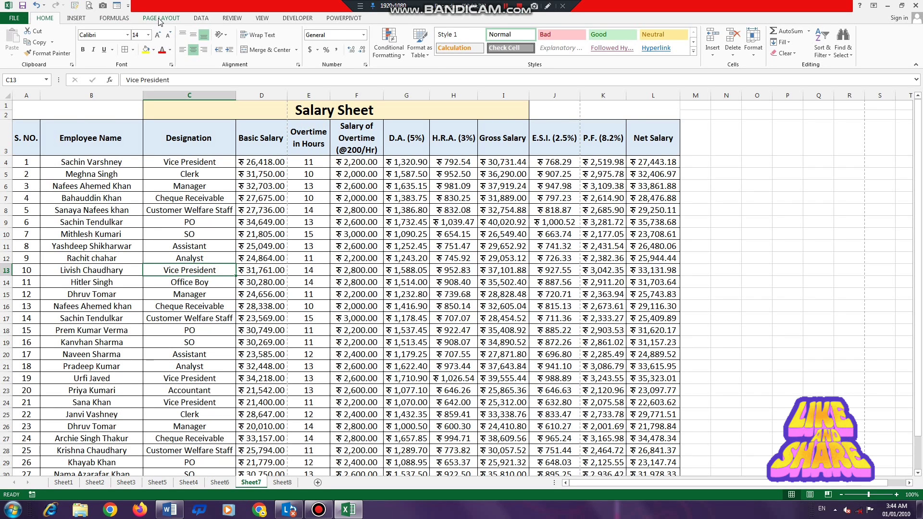
Step: Set the Salary Sheet page to Landscape orientation with Narrow margins
click(160, 19)
click(102, 43)
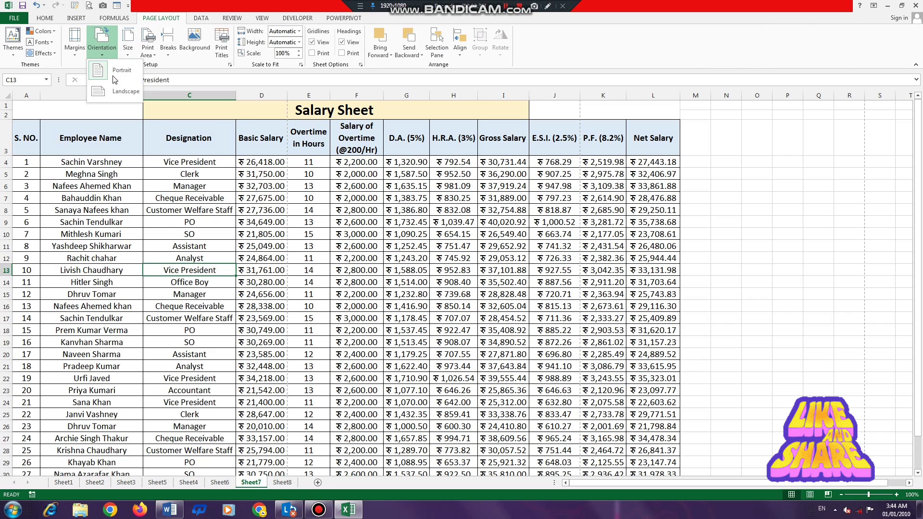
click(122, 94)
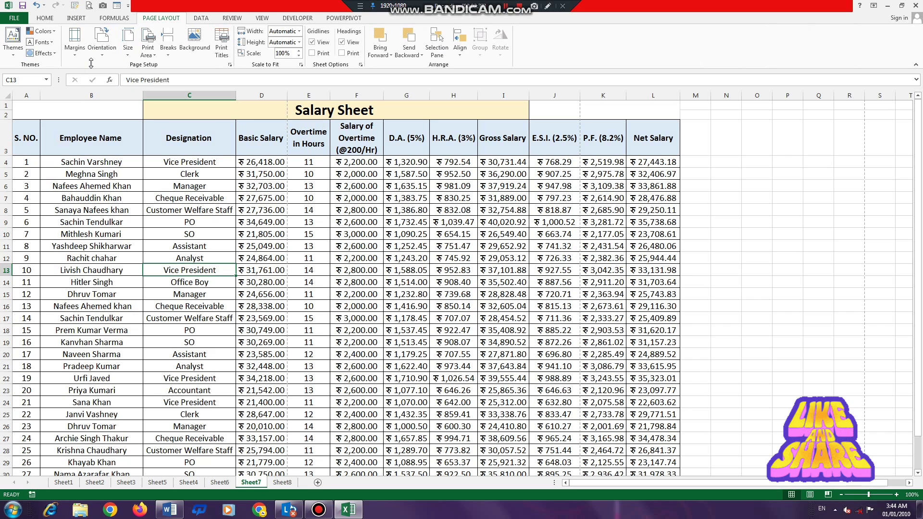
click(75, 45)
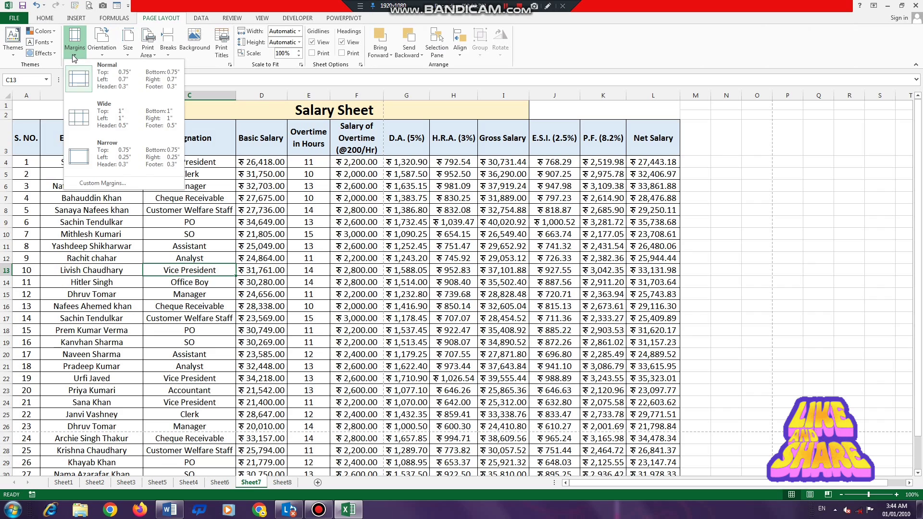
click(118, 166)
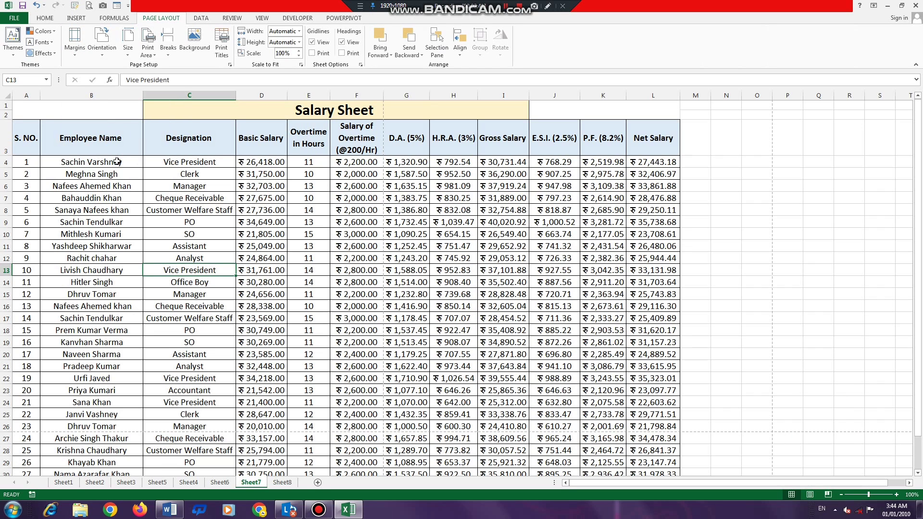
Step: In Page Setup, scale the Salary Sheet to fit 1 page wide by 1 tall
click(88, 6)
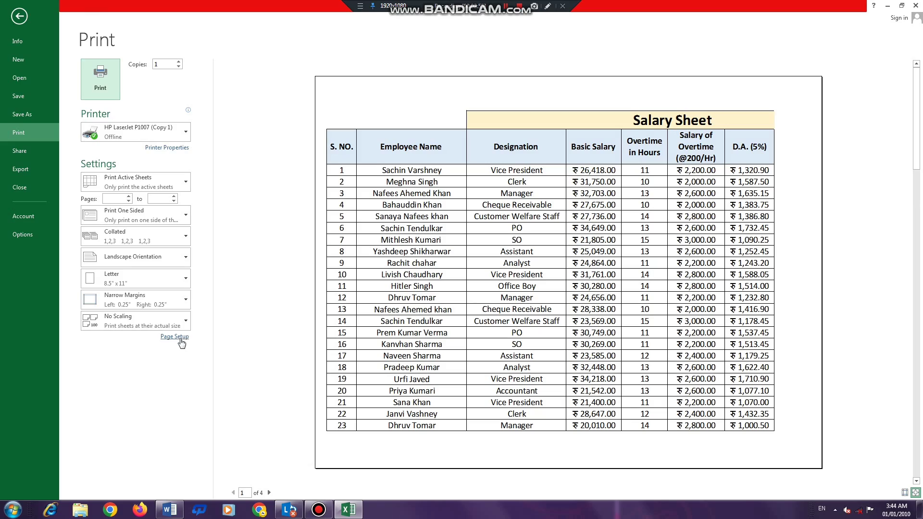
click(174, 337)
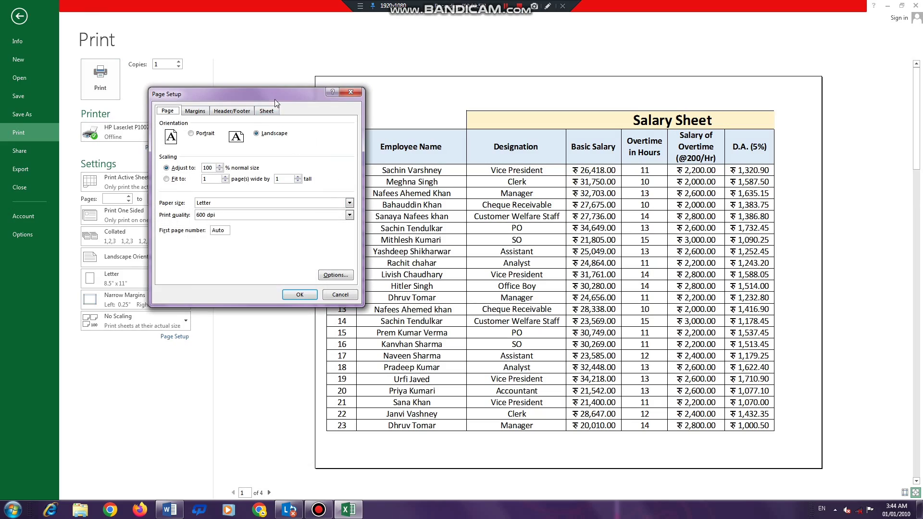
drag(274, 99, 429, 96)
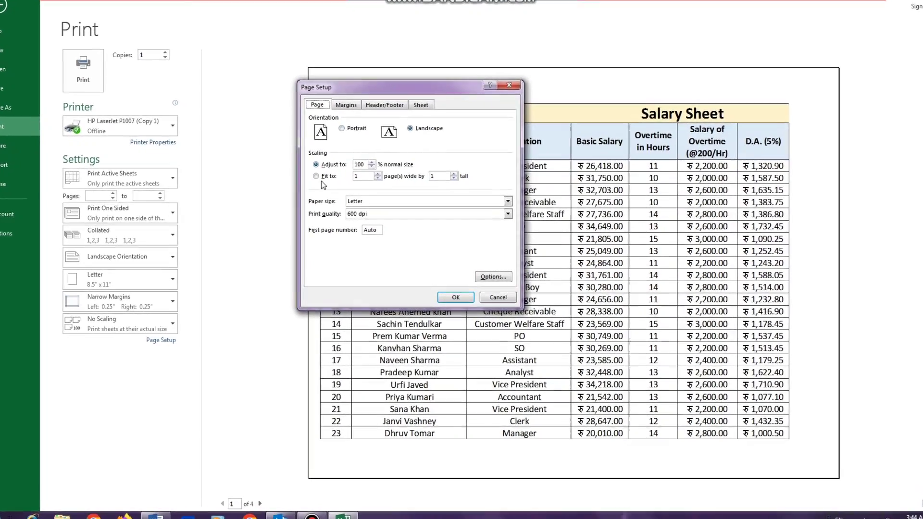
click(318, 176)
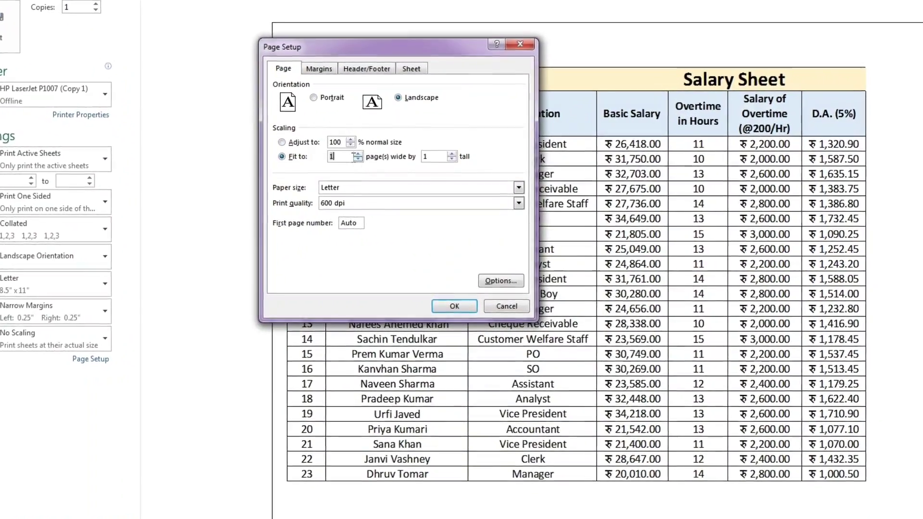
click(435, 157)
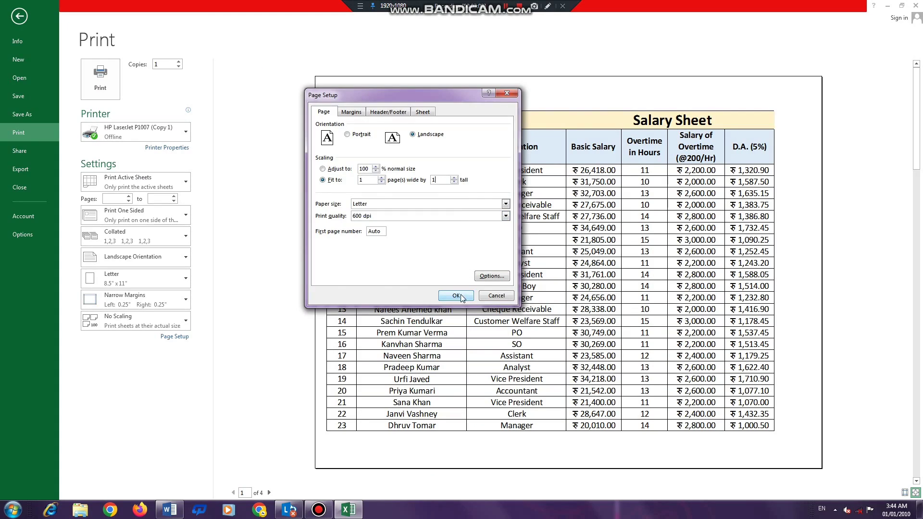
click(456, 295)
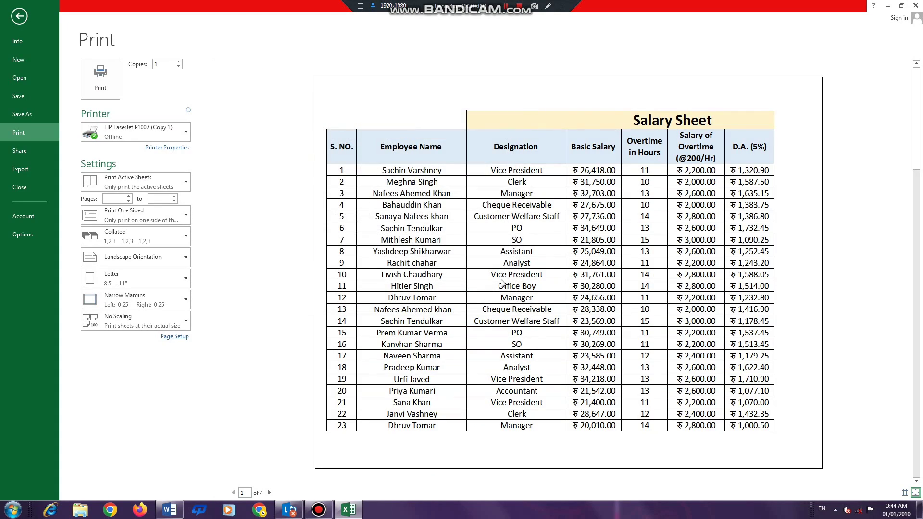